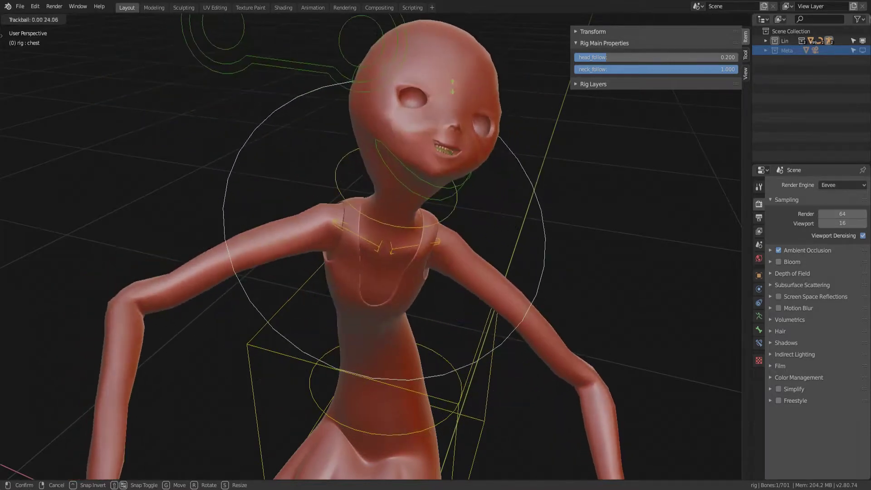
- Confirm the chest trackball rotation, then rotate the torso to straighten her back up
click(483, 84)
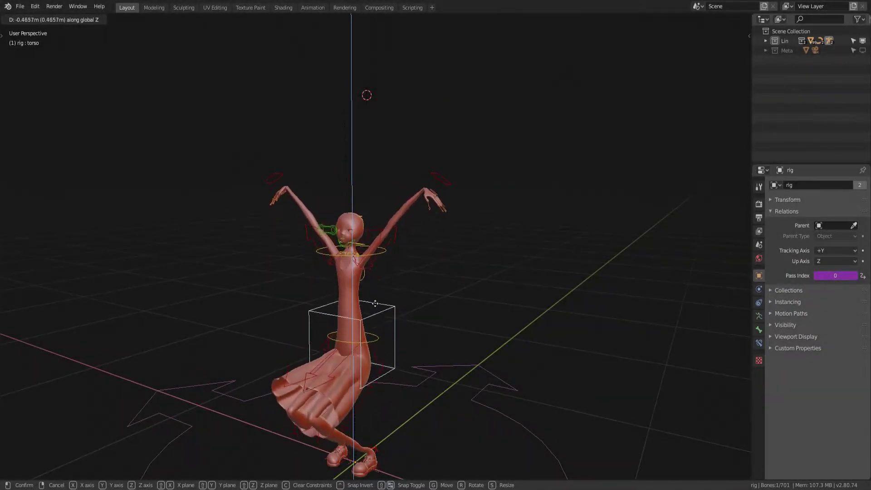
key(r)
key(r)
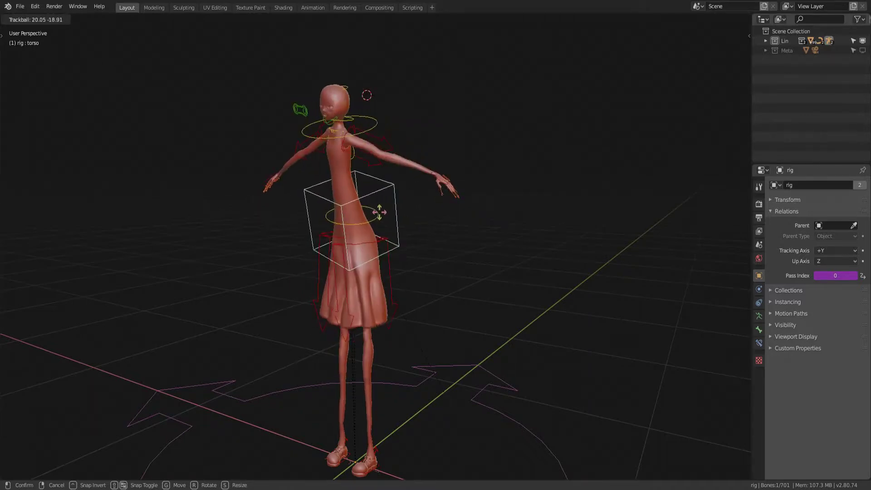
- Cancel the torso rotation and move the left IK hand along the X axis toward her hip
right_click(390, 227)
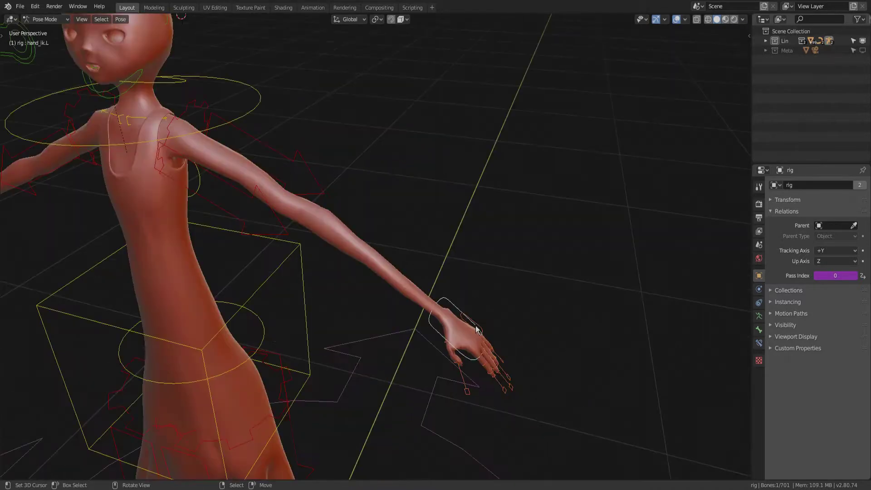
key(x)
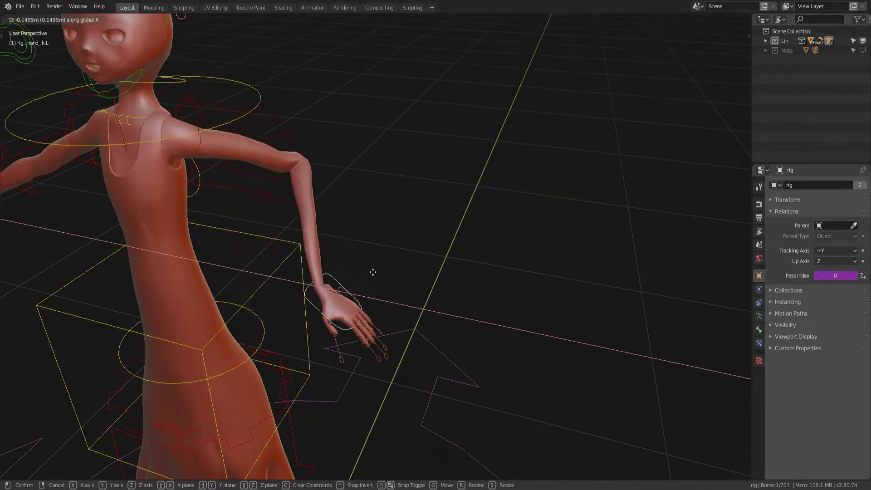
key(z)
click(472, 292)
key(g)
key(x)
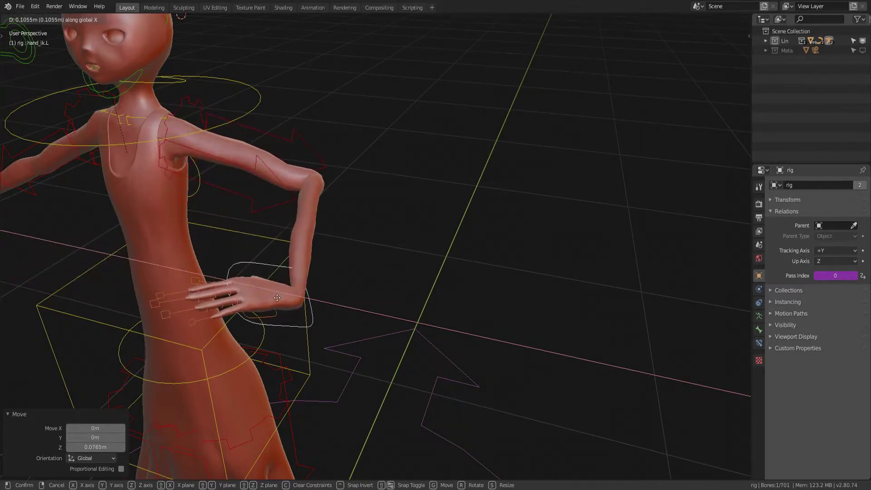
- Rotate the left IK hand and settle it against her hip with free and Z-axis moves
key(r)
key(r)
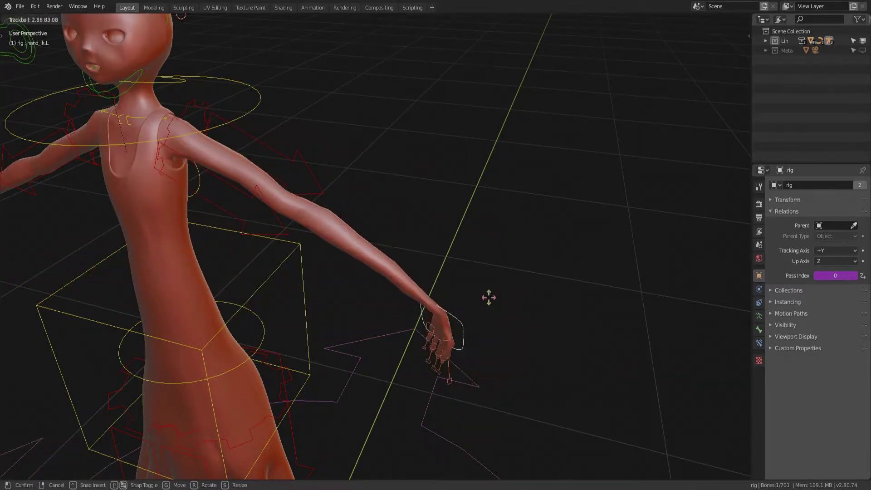
click(427, 226)
key(g)
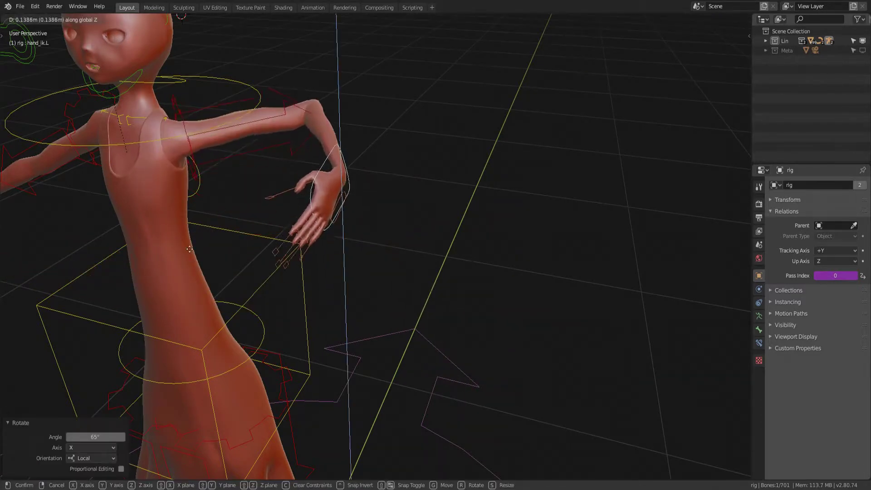
click(200, 272)
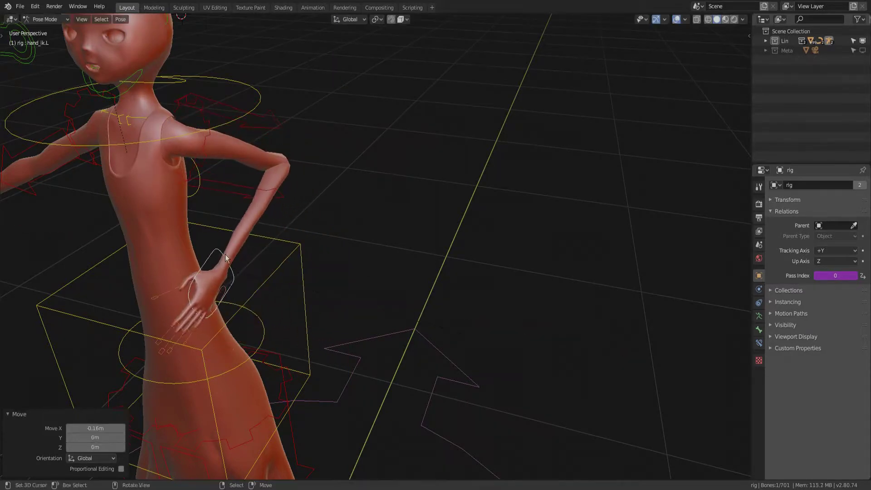
key(g)
key(z)
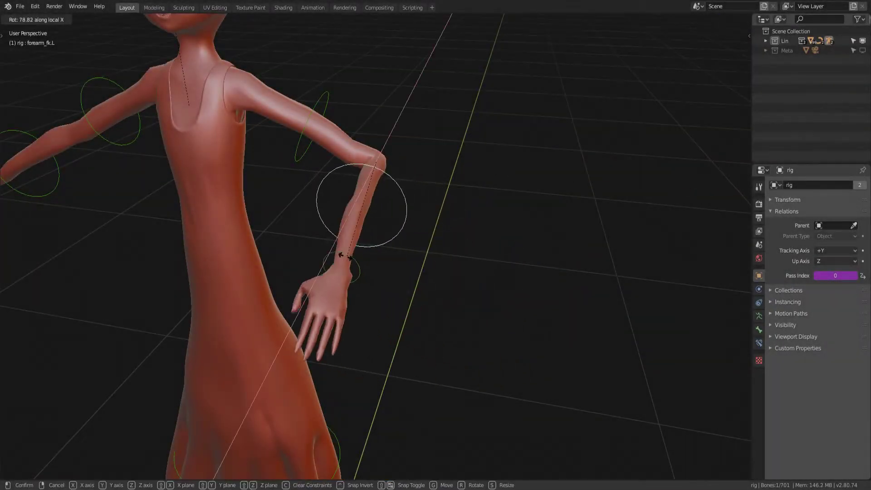
- Bend the left forearm and twist the left upper arm around its Y axis
click(356, 232)
click(323, 111)
key(r)
key(y)
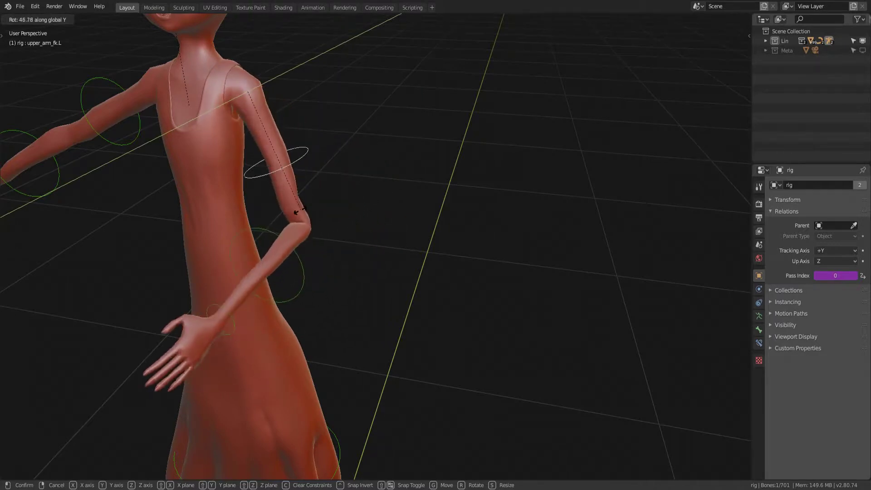
click(288, 215)
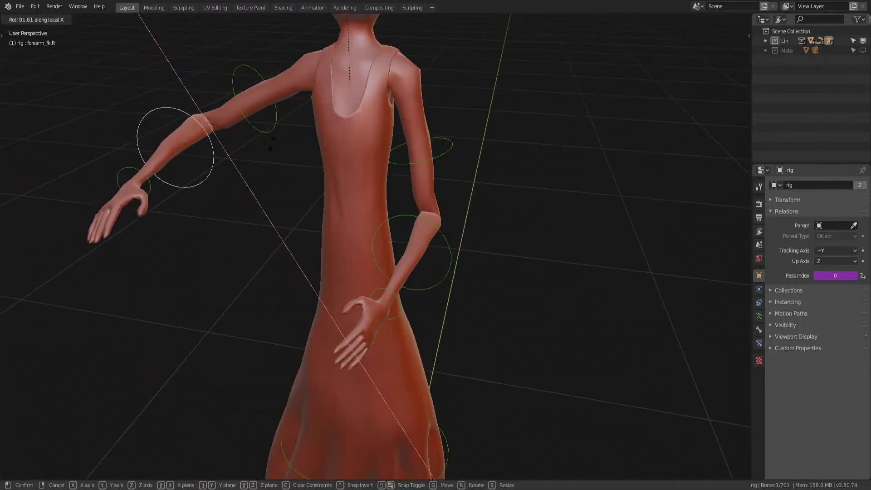
- Bend the right forearm and rotate the right upper arm around its local Y axis
click(268, 142)
click(244, 121)
key(r)
key(y)
key(y)
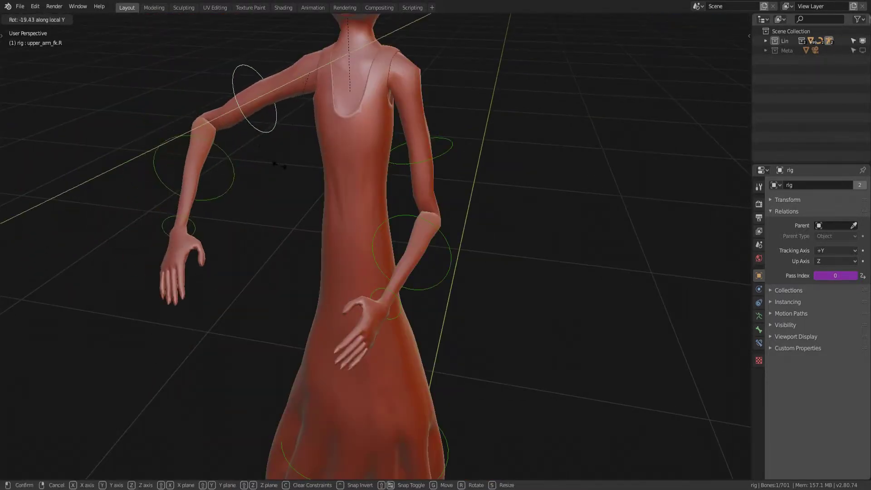
click(273, 153)
key(r)
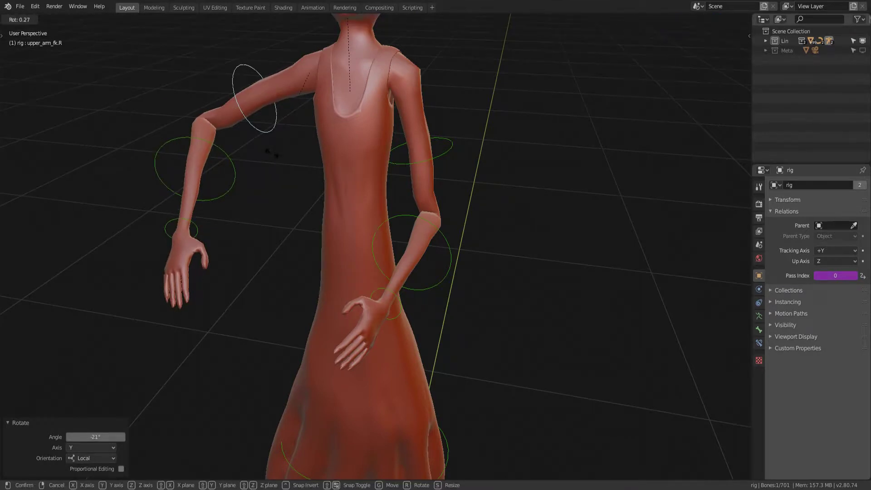
key(y)
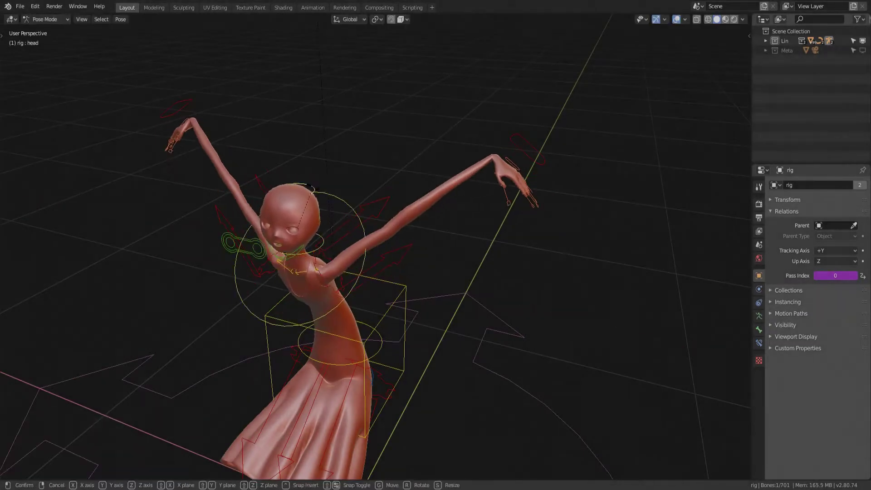
- Move the eye target, the jaw and a lip corner control to part her mouth
click(316, 213)
key(g)
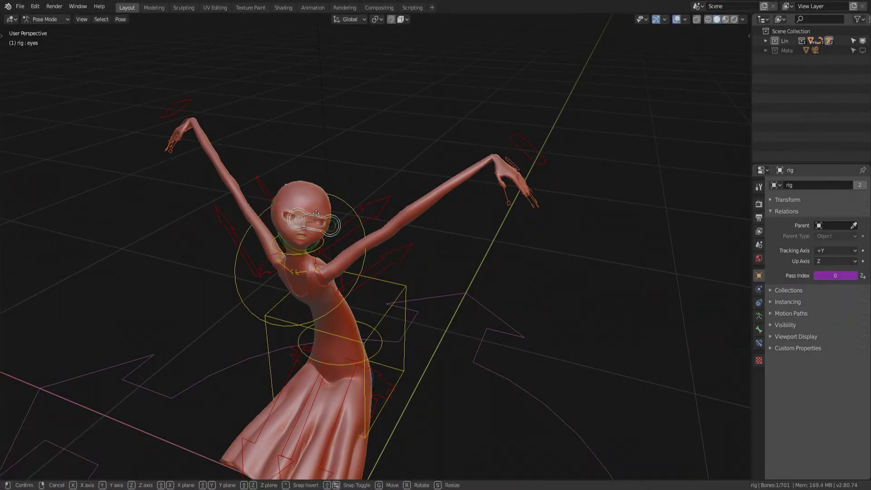
click(299, 250)
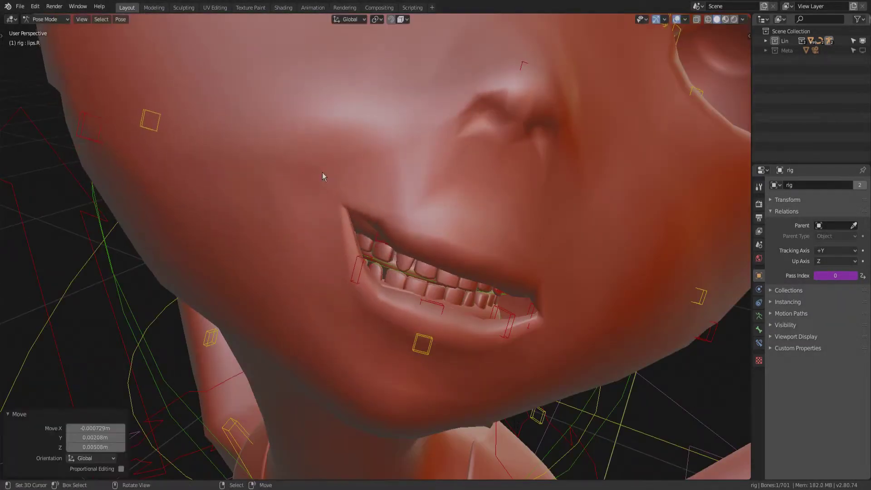
click(494, 280)
key(g)
click(477, 290)
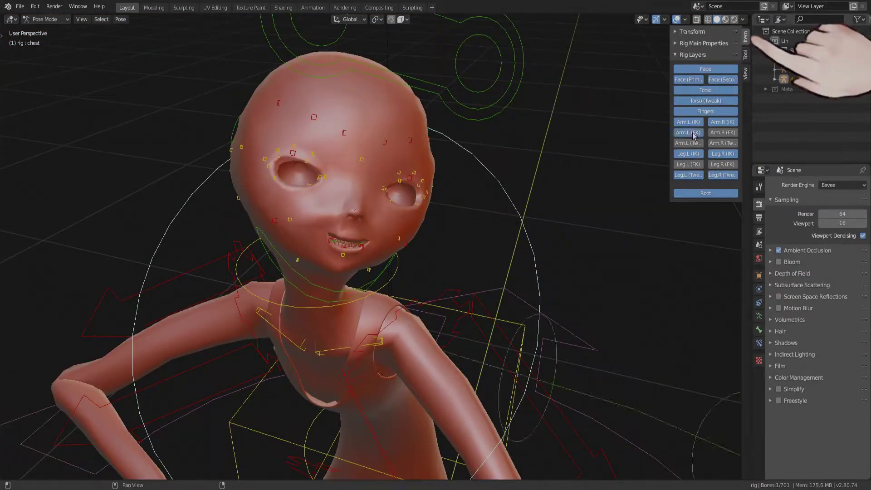
- Hide the Face and Torso layers, show arm IK/FK and leg FK layers, and bend the left forearm on local X
click(696, 92)
click(705, 69)
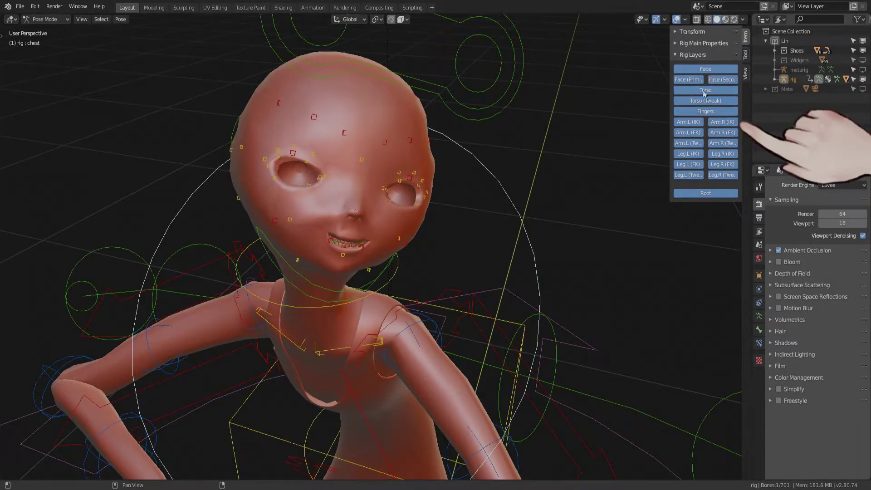
drag(640, 100, 569, 101)
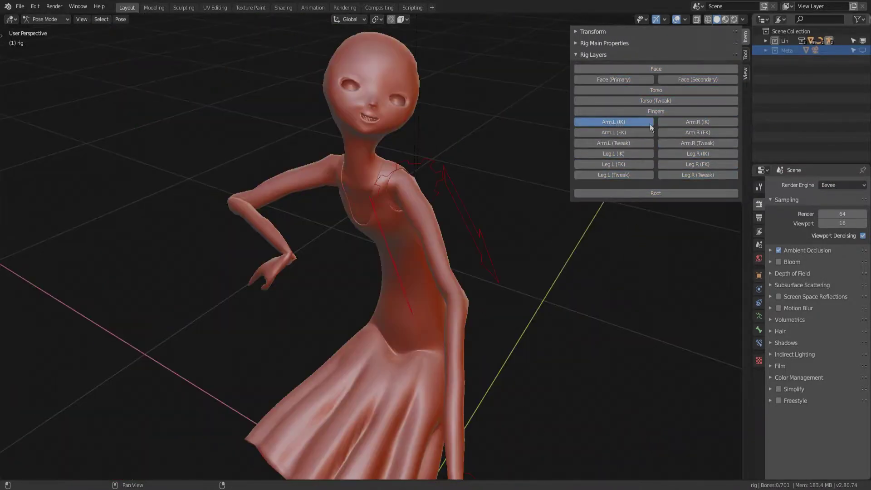
click(691, 122)
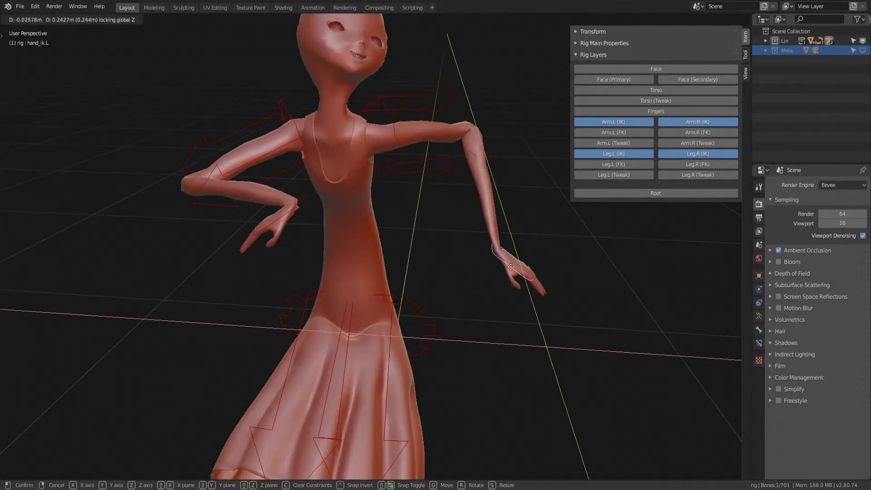
click(681, 129)
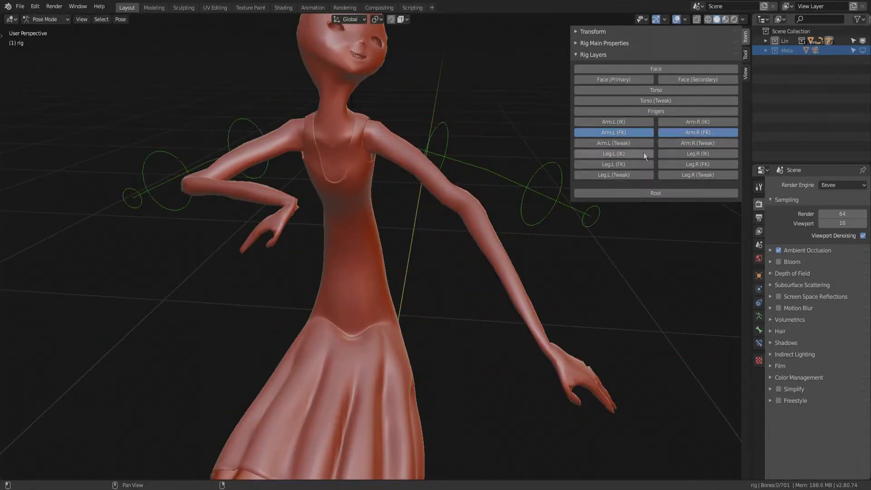
click(622, 165)
click(682, 163)
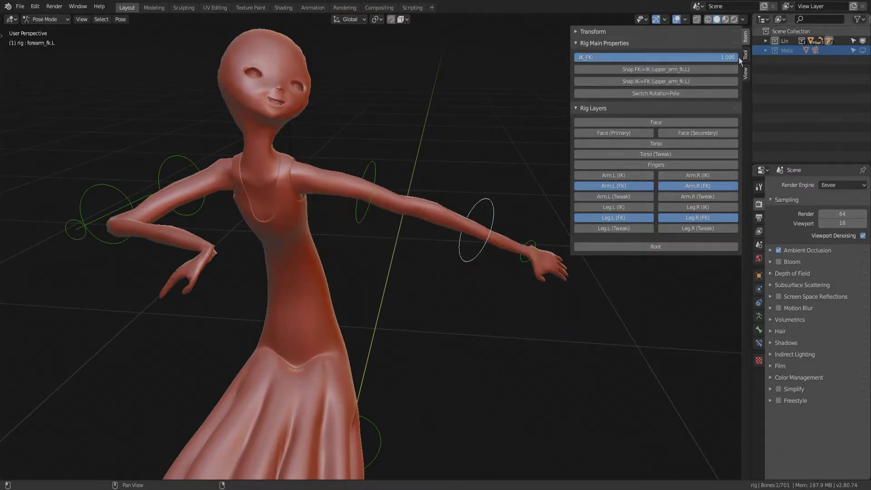
key(r)
key(x)
key(x)
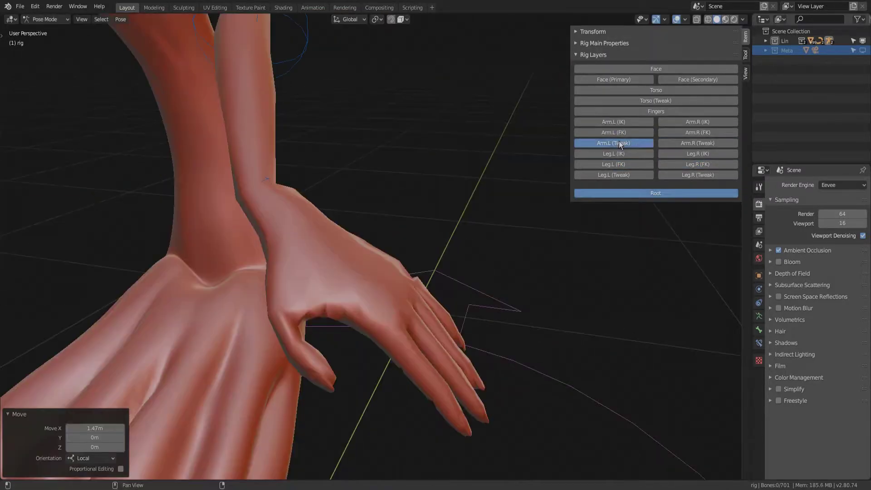
- Show the arm, leg and torso tweak layers, then nudge the left upper arm and left shin tweaks
click(684, 142)
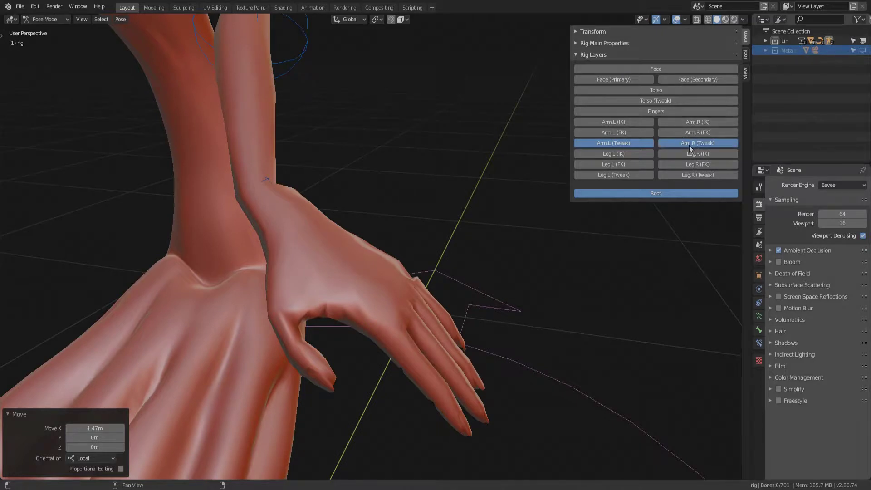
click(627, 177)
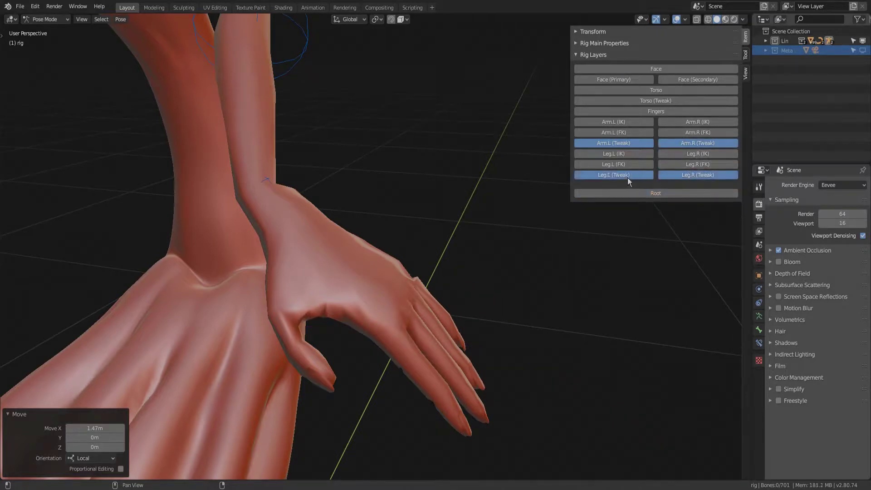
click(640, 102)
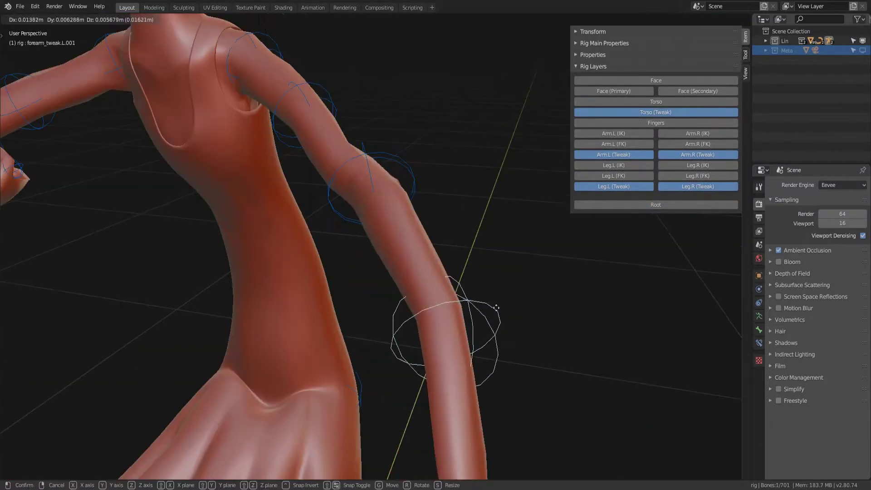
click(373, 173)
key(g)
click(293, 358)
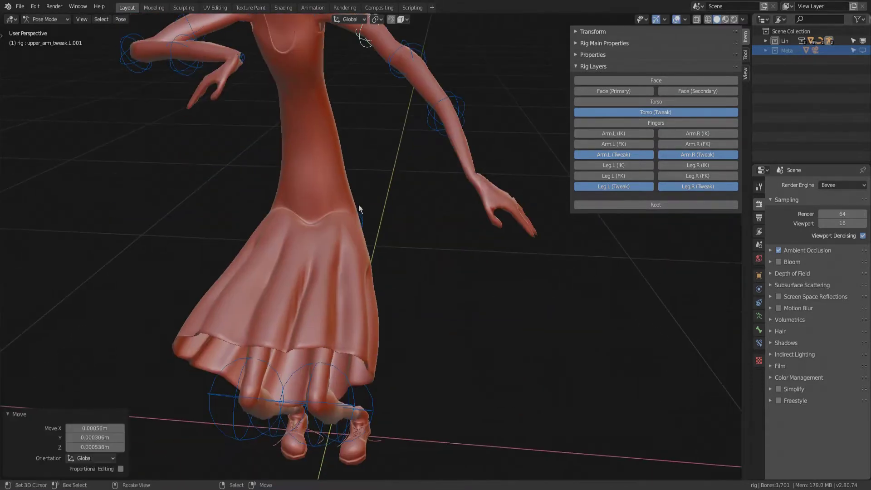
key(g)
key(y)
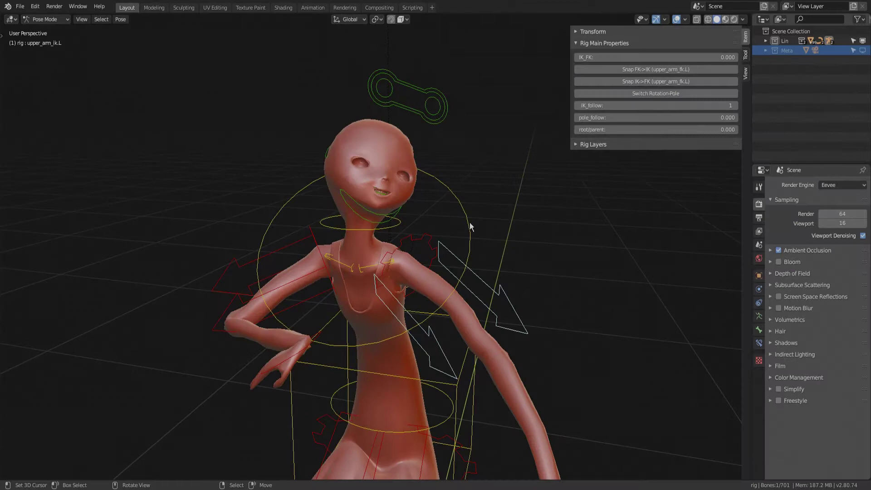
- Lower neck follow to about 0.89 and test a chest rotation on the X axis
click(442, 113)
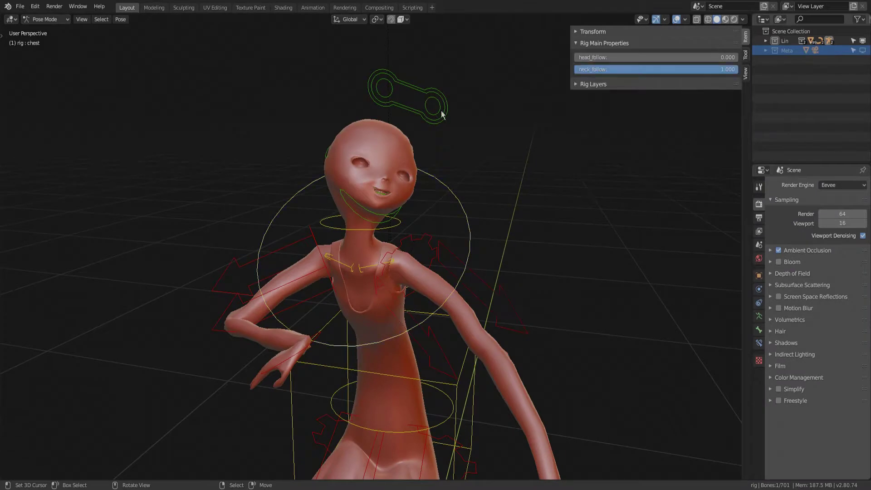
click(476, 345)
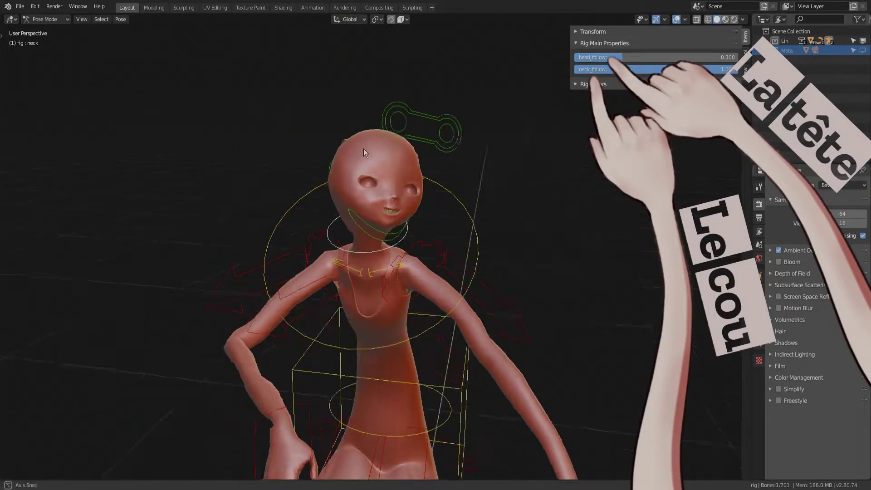
middle_drag(364, 148, 405, 182)
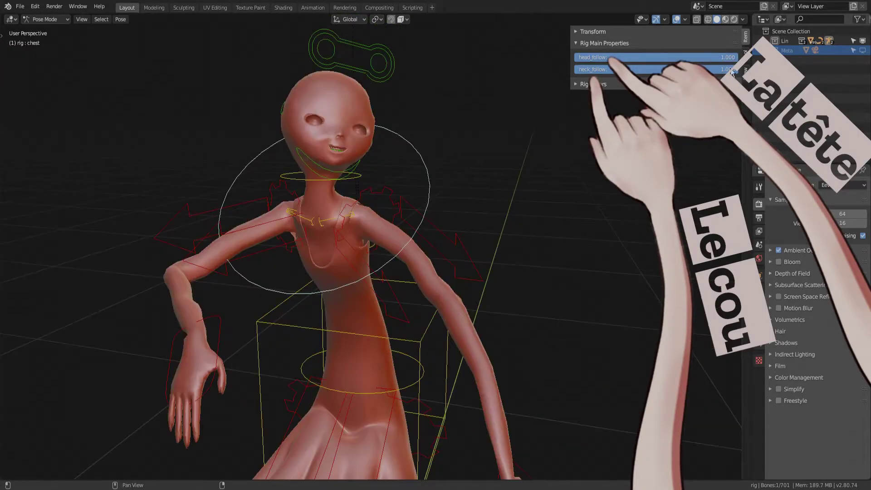
drag(734, 72, 716, 72)
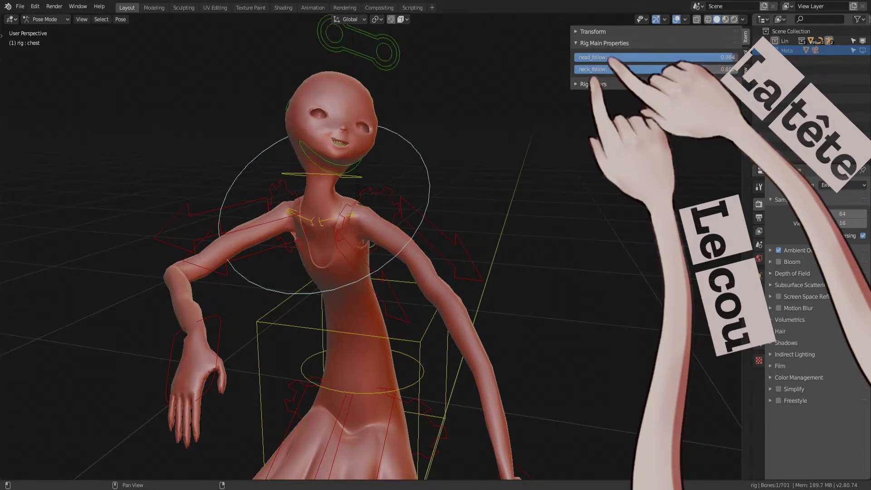
key(r)
key(x)
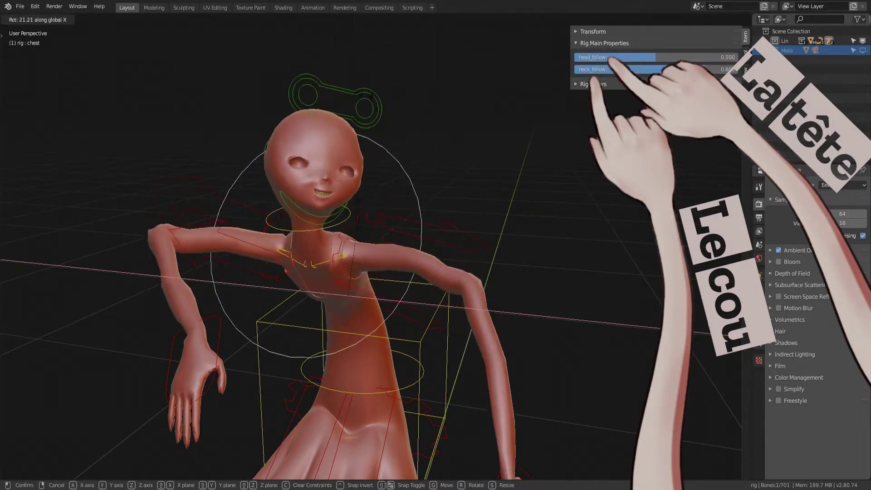
key(Return)
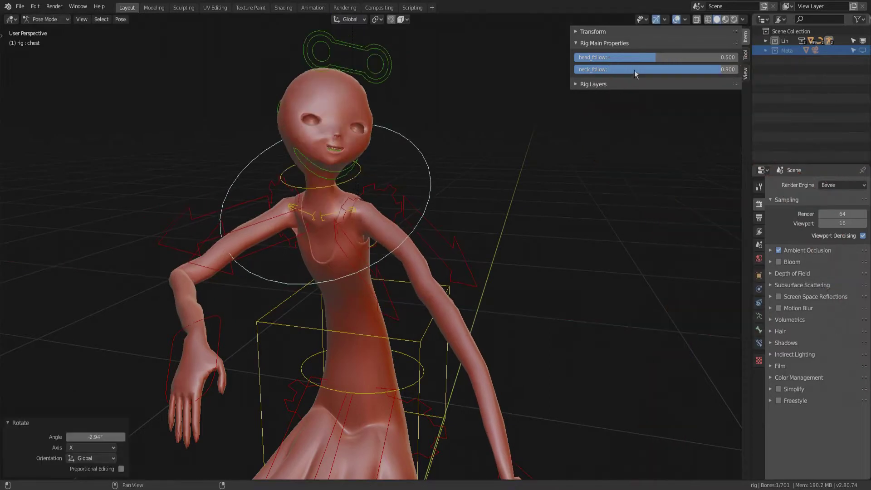
- Compare the chest lean with head and neck follow at 0, then at 1.0
drag(659, 53, 585, 58)
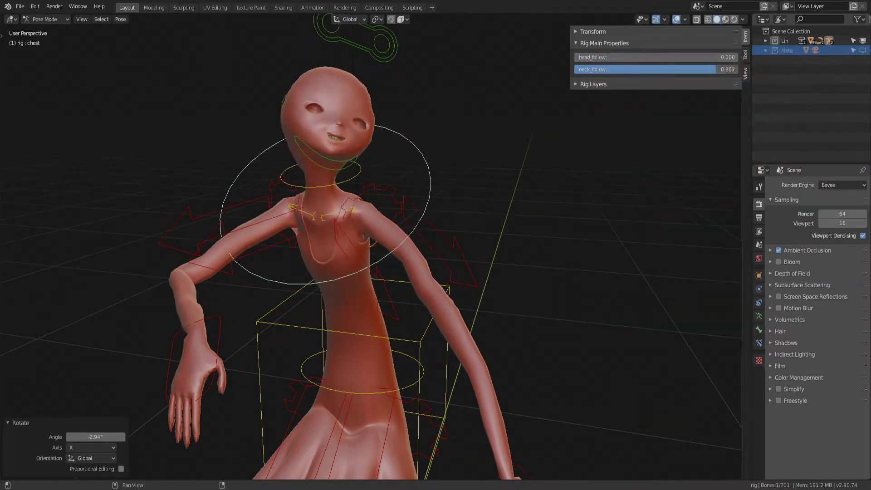
drag(707, 69, 567, 148)
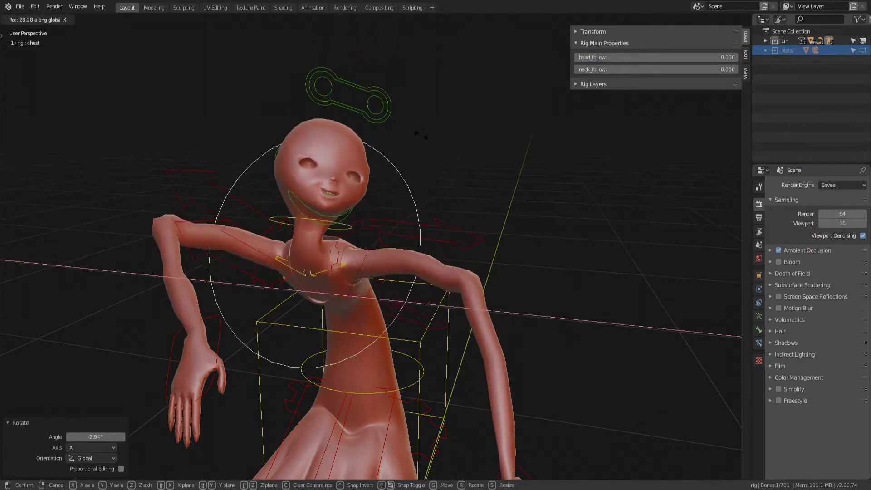
key(Escape)
drag(616, 68, 734, 68)
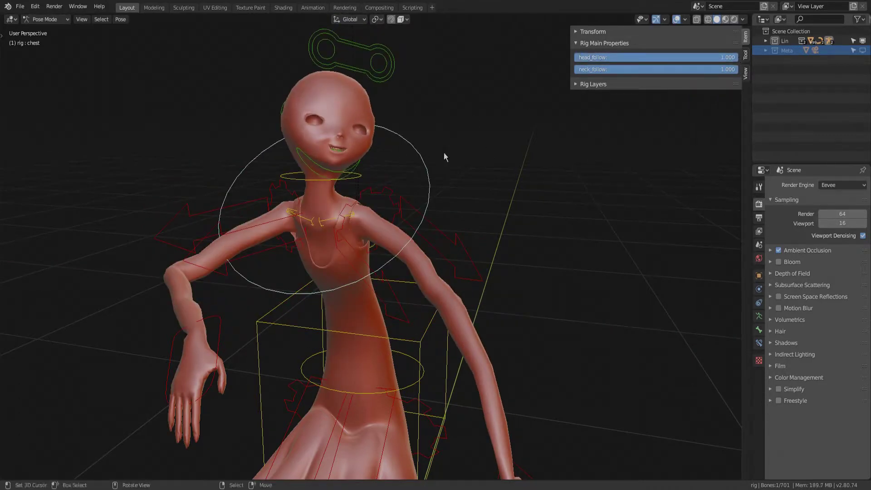
- Lean the chest on X, undo it, and set neck follow to 0.9 before leaning again
key(r)
key(x)
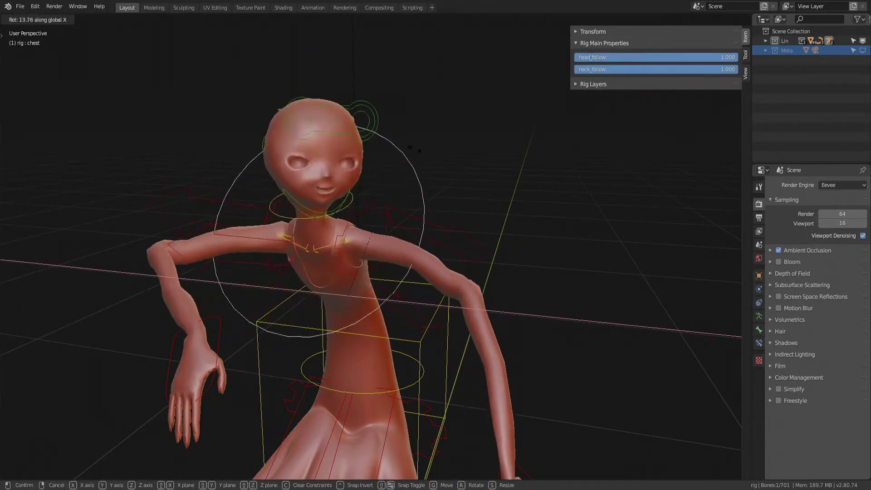
click(660, 78)
key(ctrl+z)
key(ctrl+z)
key(ctrl+z)
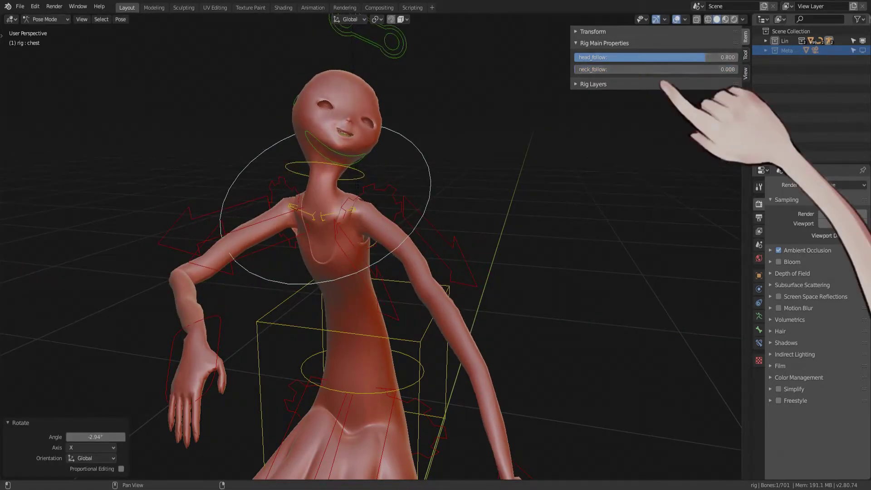
drag(576, 69, 704, 69)
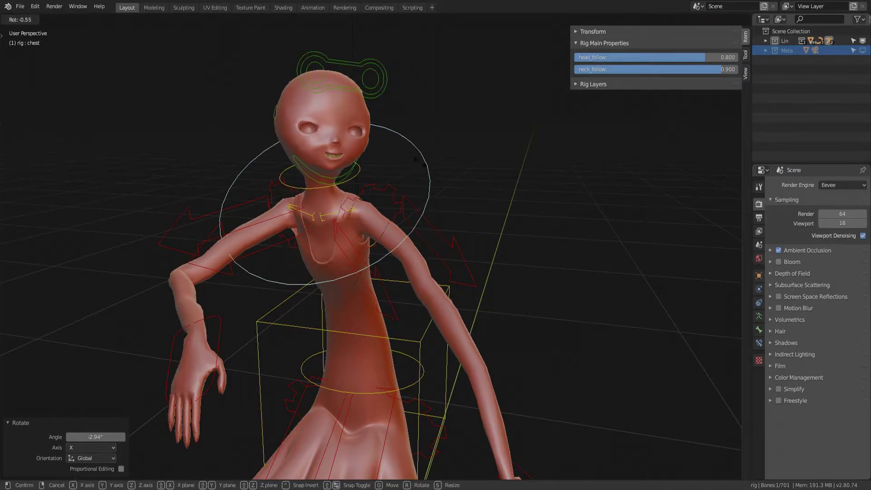
key(x)
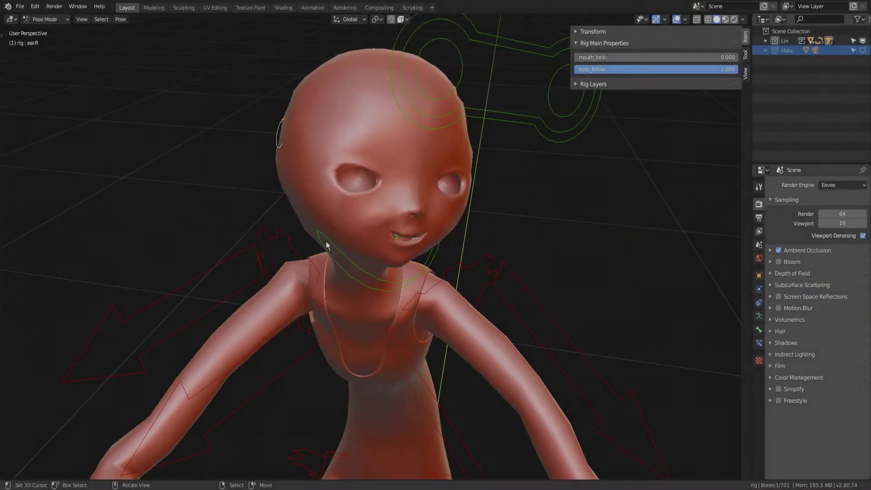
- Select the left eye control and freely rotate the head to see how the eyes track
click(553, 96)
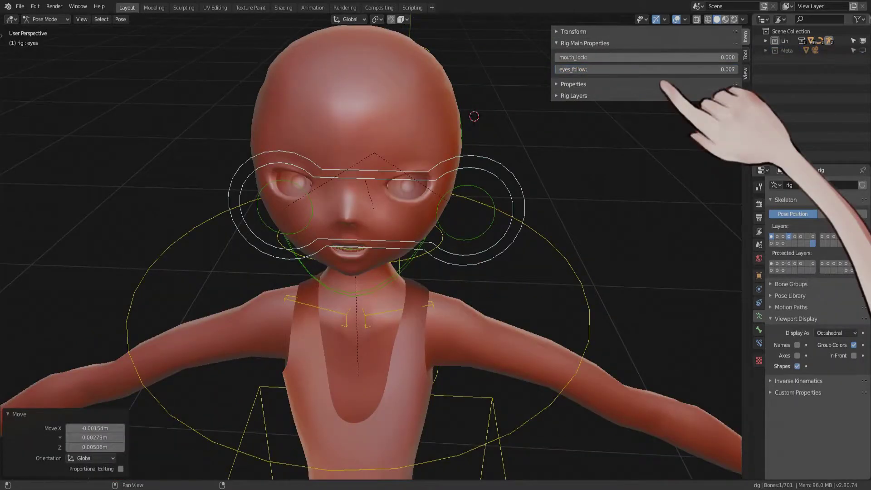
click(410, 32)
key(r)
key(r)
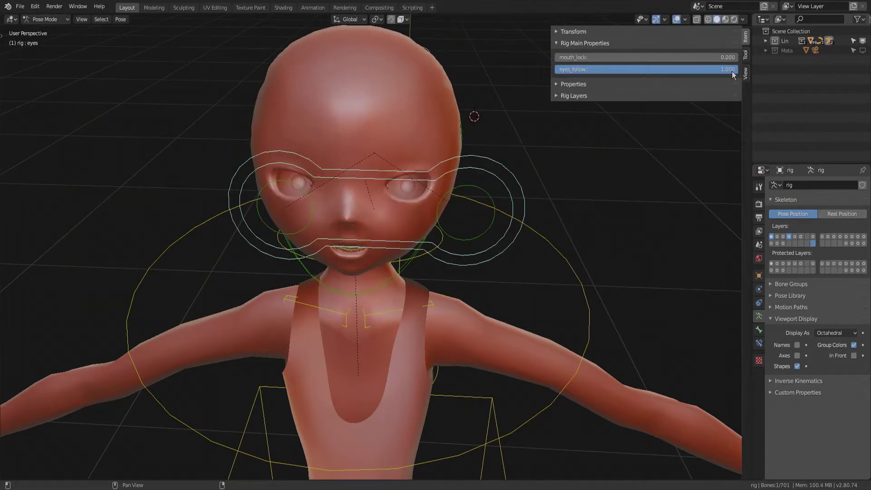
click(426, 49)
key(r)
key(r)
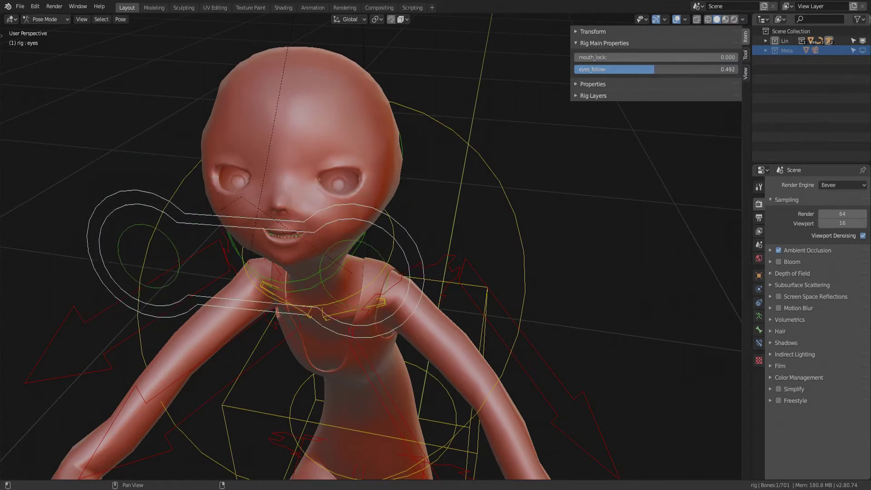
- Set eyes follow to about 0.5 and rotate the head again to compare
drag(653, 69, 655, 69)
click(454, 123)
key(r)
key(r)
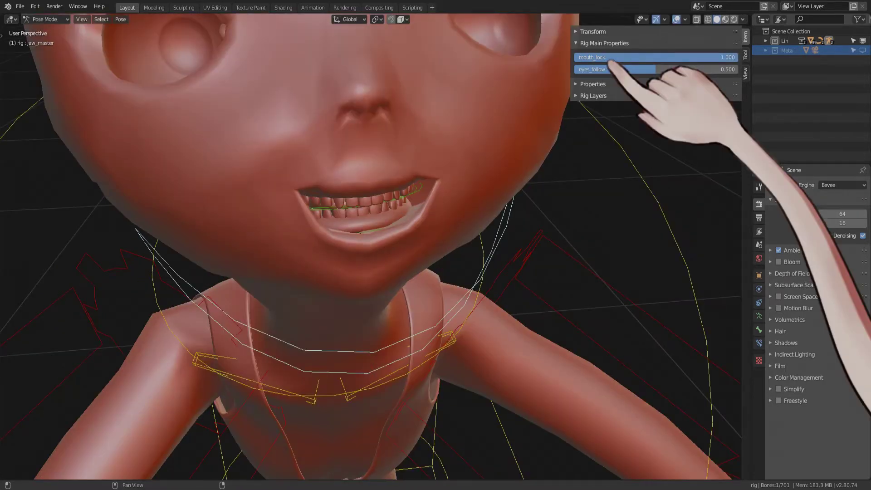
- Drag the jaw open, lower mouth lock to 0.3, and move the jaw again to open the lips
key(g)
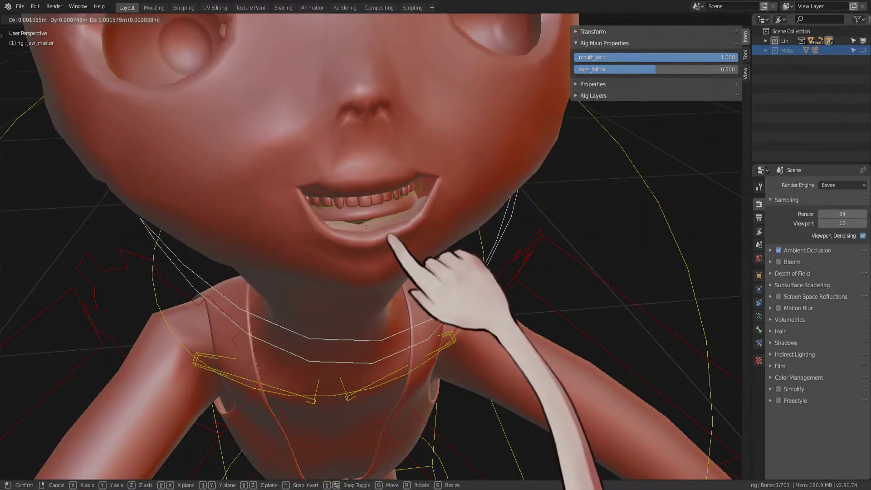
click(422, 310)
drag(628, 57, 610, 57)
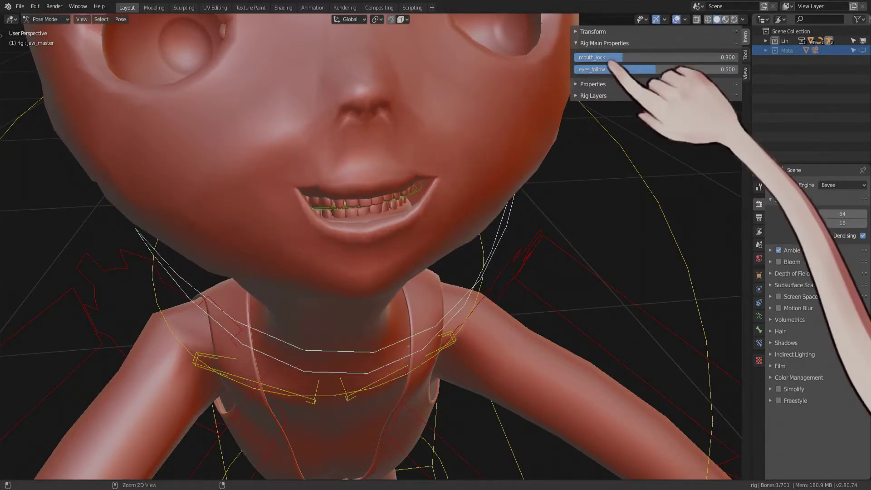
key(g)
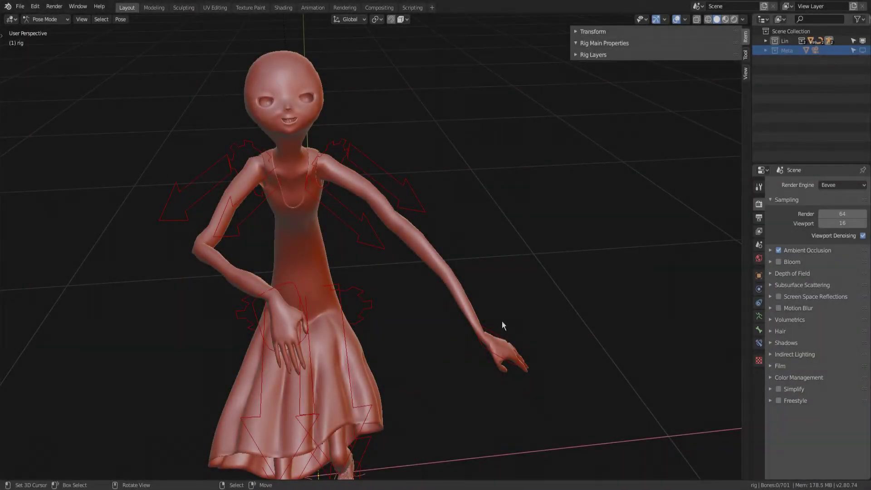
- Select the left IK hand, slide IK_FK toward full IK, and start pulling the hand outward
click(482, 339)
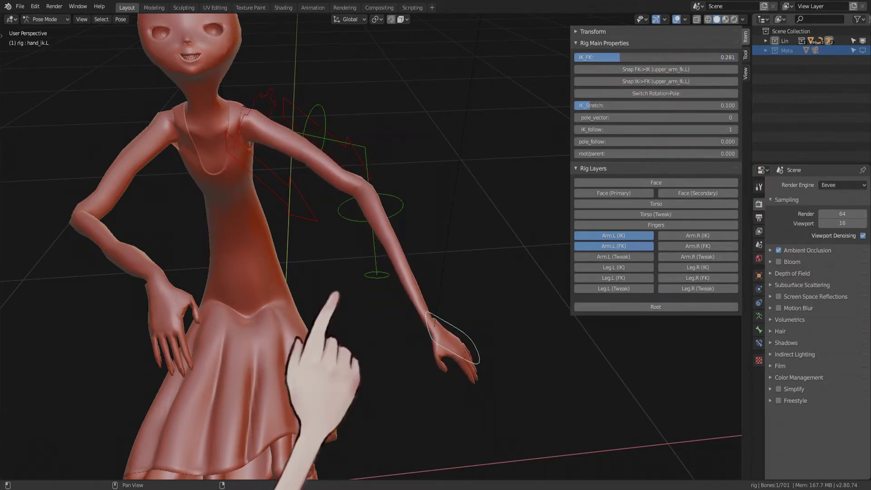
drag(619, 57, 639, 57)
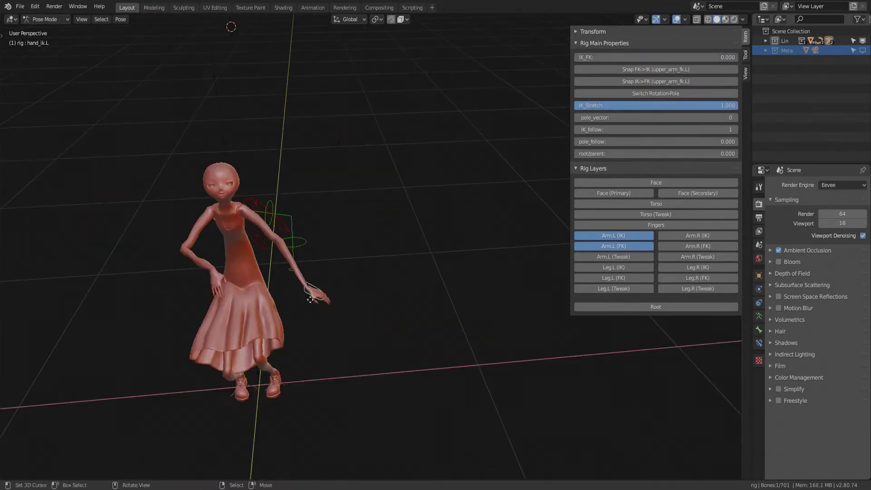
key(g)
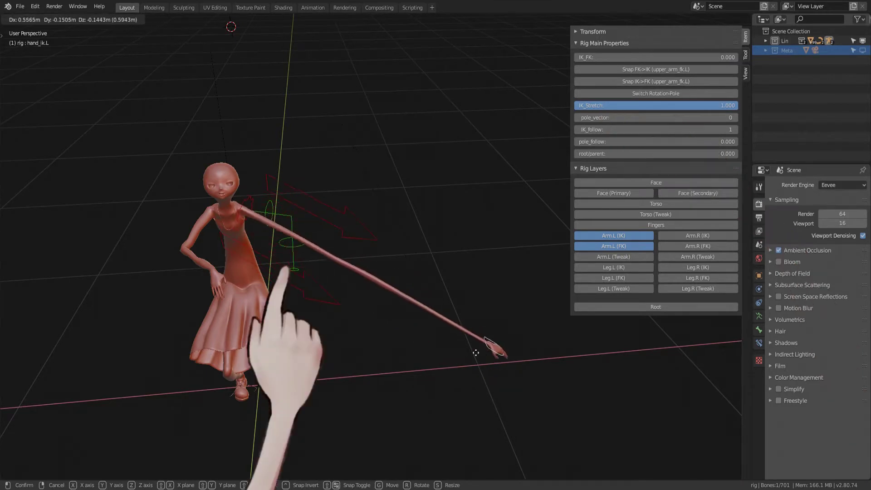
- Reposition the left IK hand closer in and set the left elbow pole vector to 1
click(289, 254)
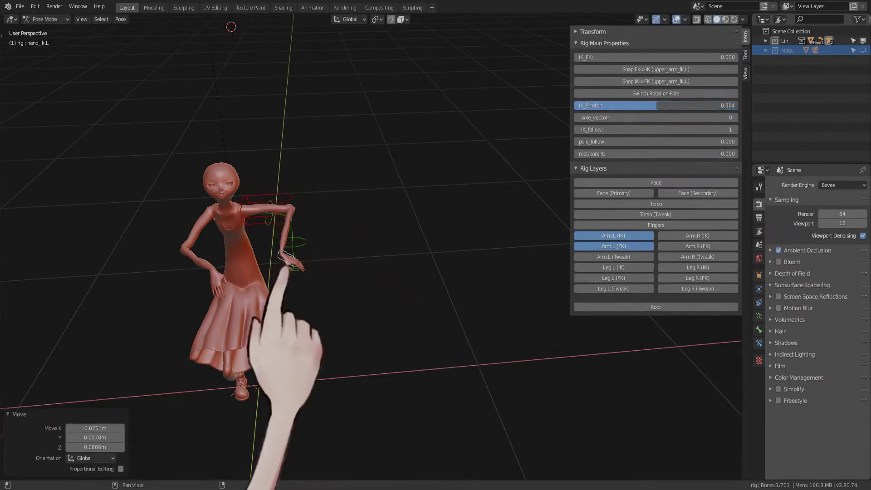
key(g)
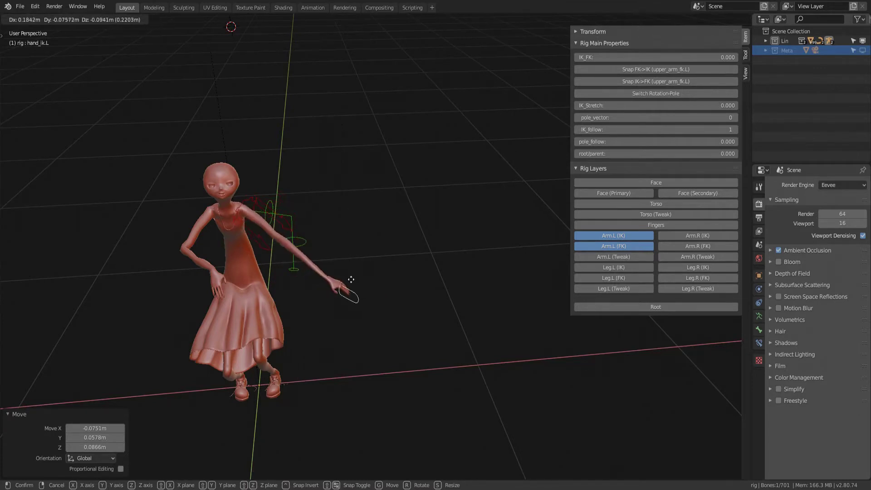
click(301, 259)
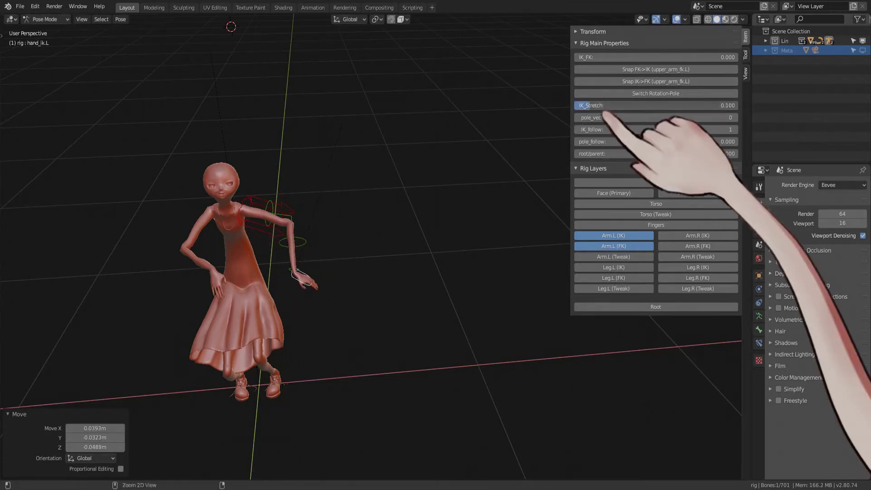
key(g)
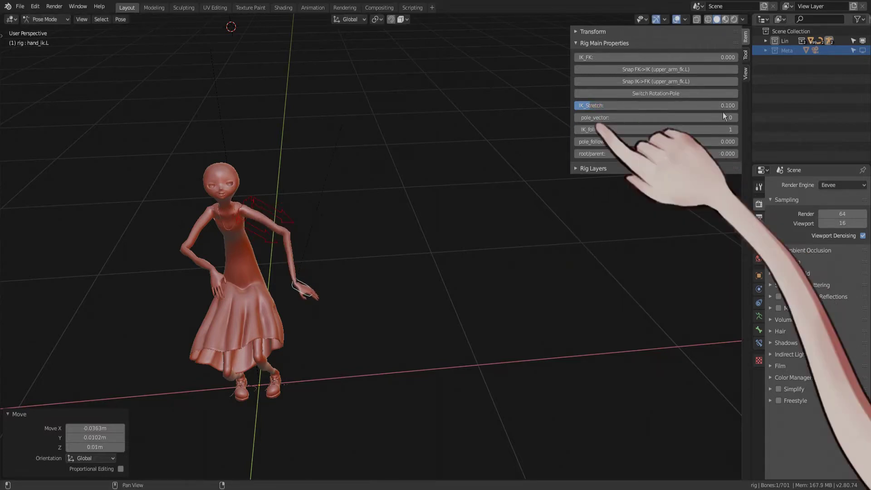
click(734, 118)
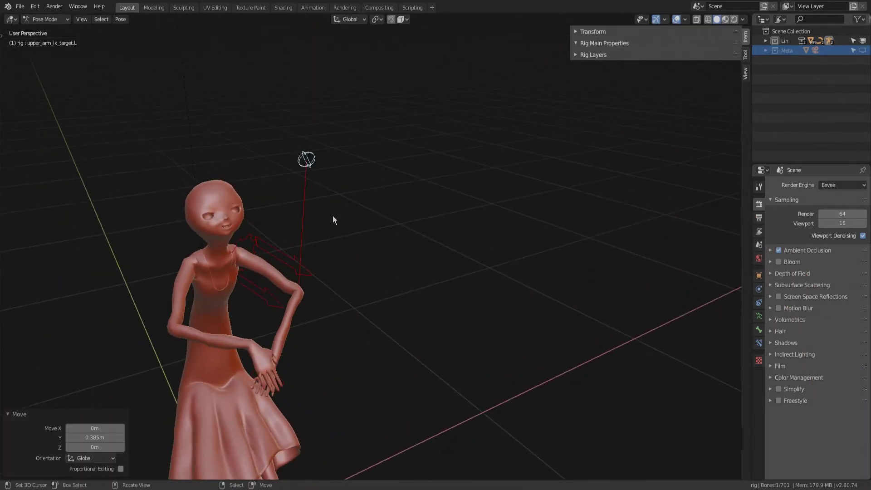
- Lower the left elbow's pole target along Z, shift it along X, then toggle pole vector off and on
key(g)
key(z)
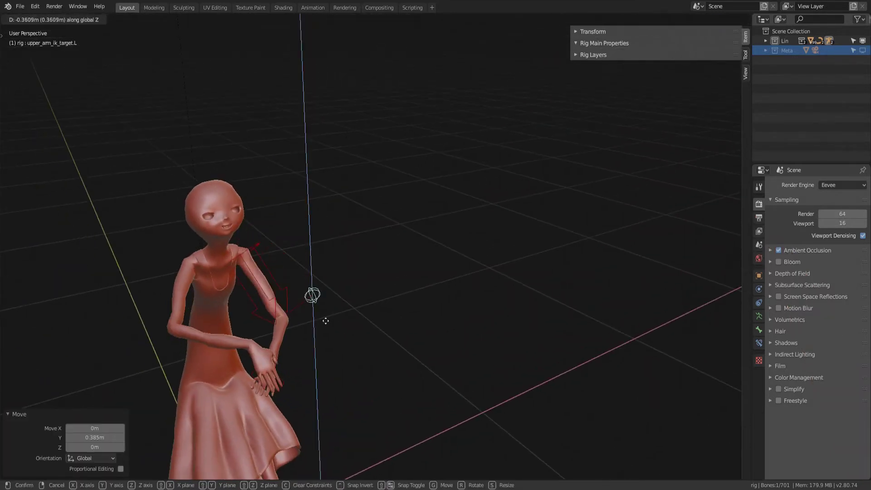
click(308, 270)
key(g)
key(x)
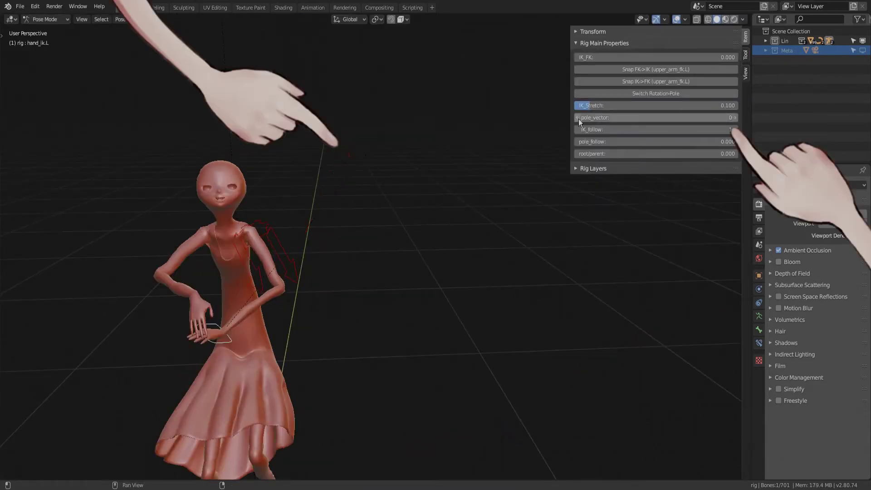
click(578, 118)
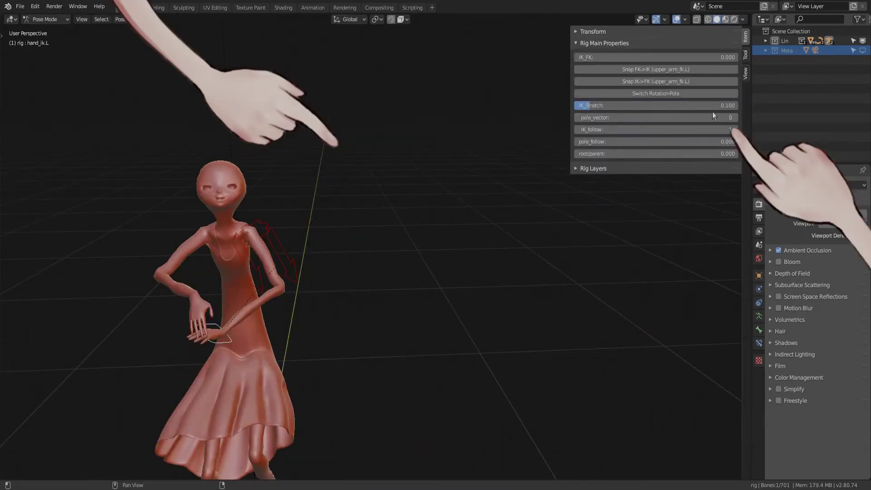
click(575, 117)
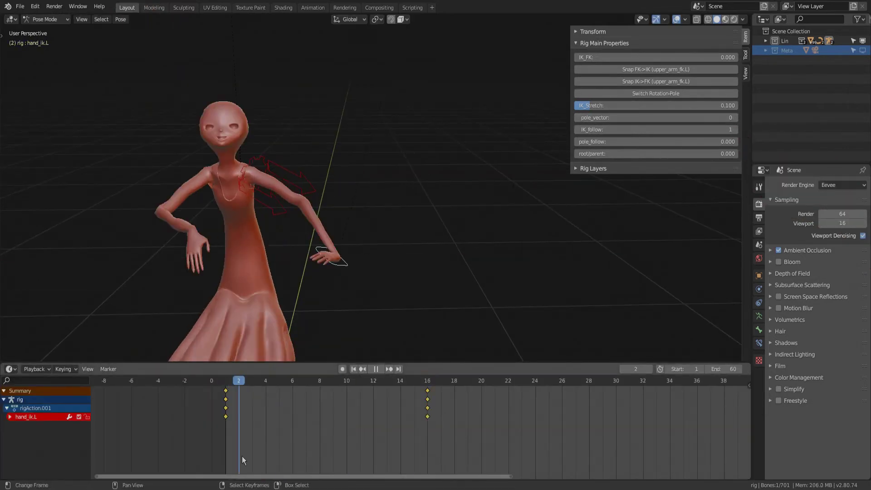
- Stop at frame 11, keyframe the left arm's IK_FK value of 0.700, and start playback
right_click(592, 57)
click(364, 440)
right_click(687, 57)
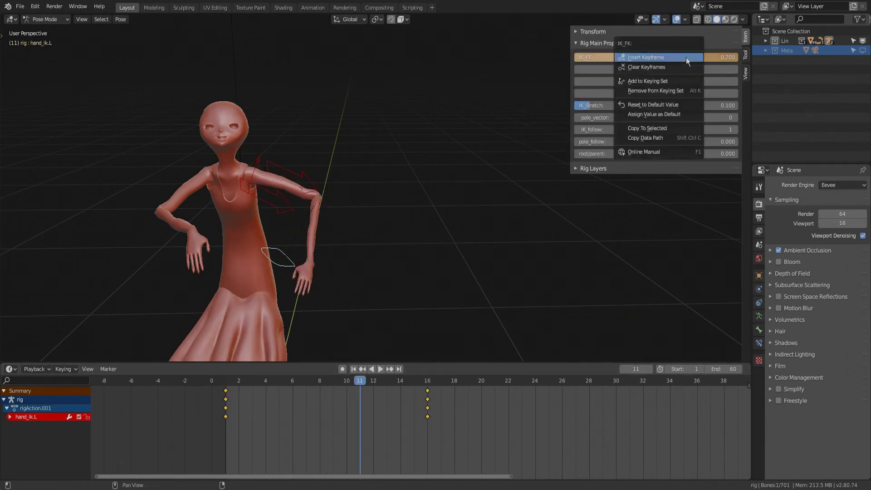
click(687, 58)
key(space)
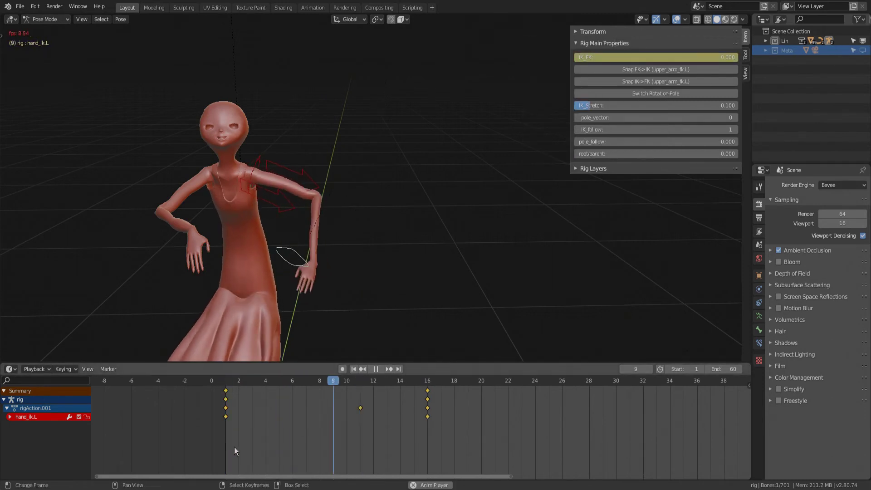